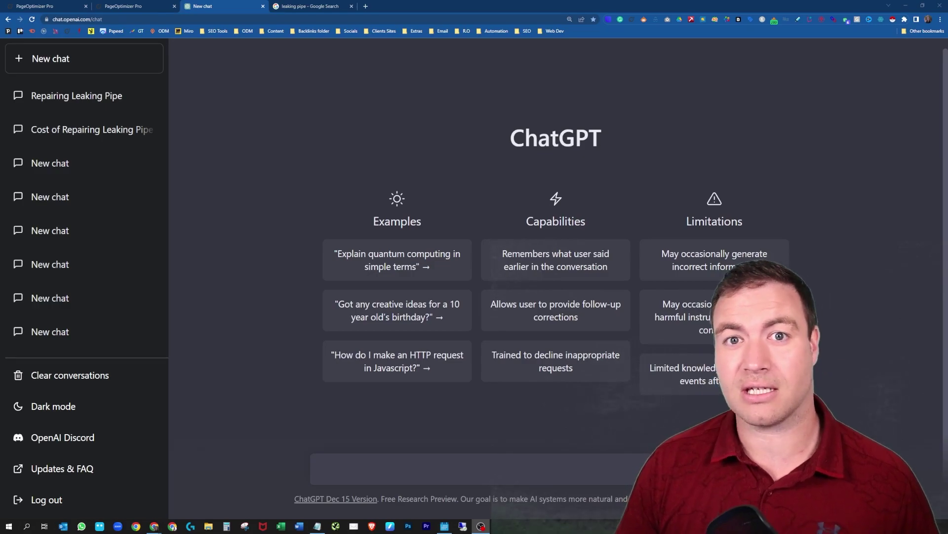
Step: Switch to the PageOptimizer Pro editor showing the leaking-pipe title and four headings
{"action": "left_click", "coordinate": [130, 3]}
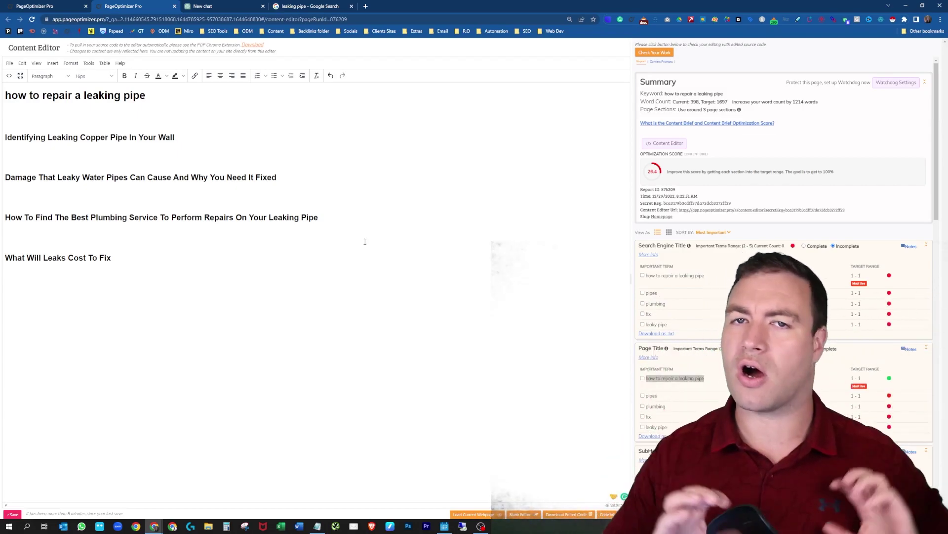
Step: Select the H1 title 'how to repair a leaking pipe' in the PageOptimizer Pro editor
{"action": "scroll", "coordinate": [691, 313], "scroll_direction": "down", "scroll_amount": 5}
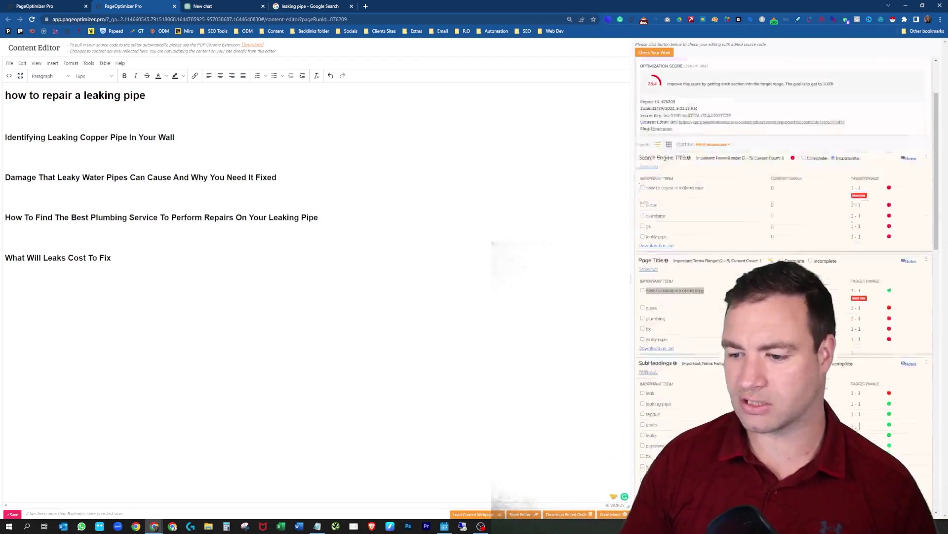
{"action": "scroll", "coordinate": [694, 309], "scroll_direction": "down", "scroll_amount": 2}
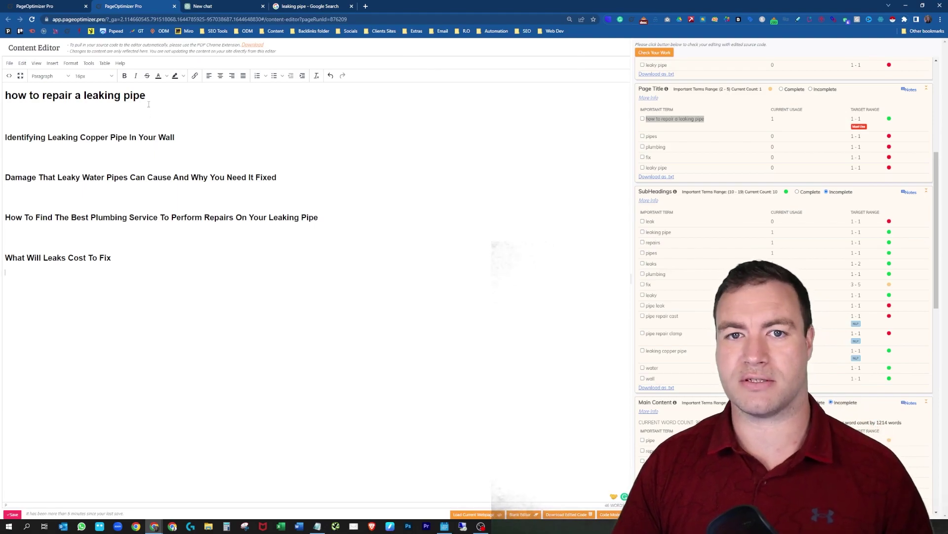
{"action": "left_click", "coordinate": [208, 7]}
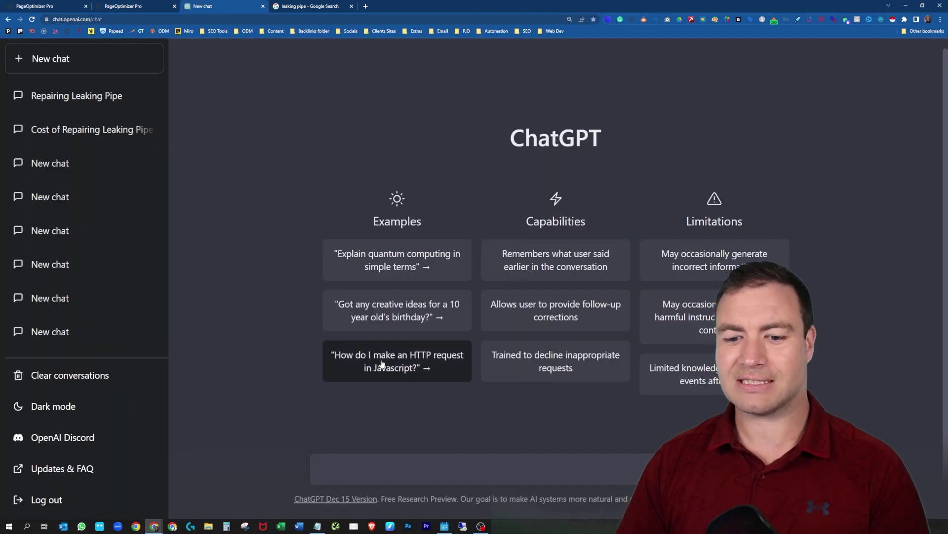
{"action": "left_click", "coordinate": [126, 6]}
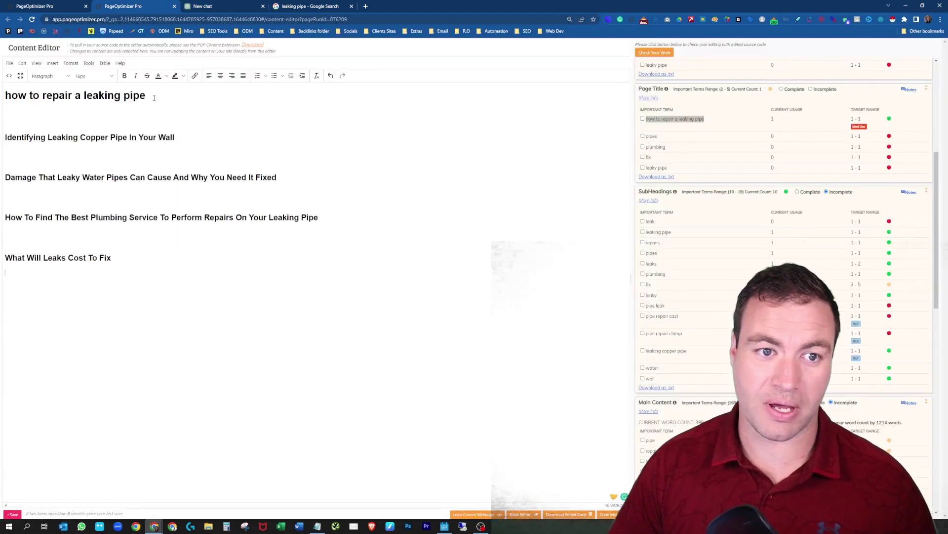
{"action": "left_click_drag", "start_coordinate": [147, 95], "coordinate": [5, 96]}
{"action": "key", "text": "ctrl+c"}
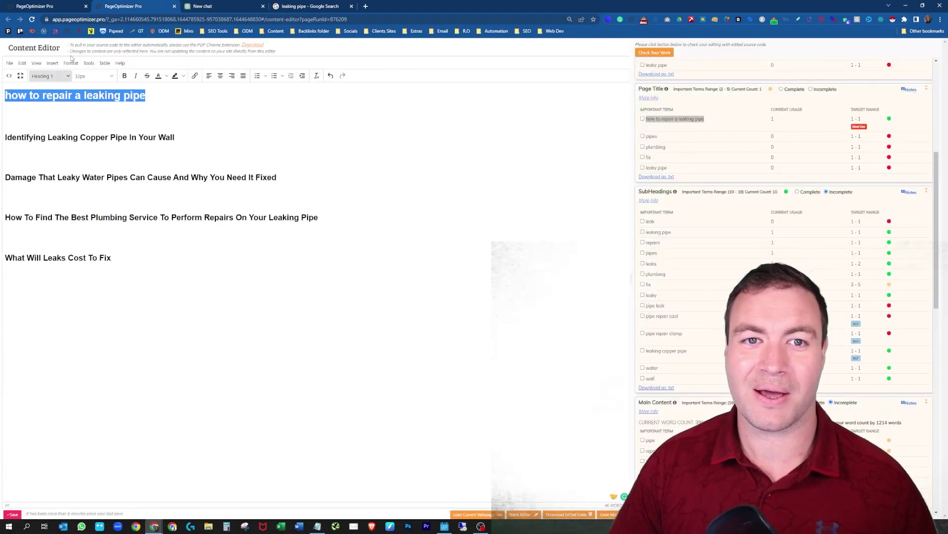
Step: Ask ChatGPT 'how to repair a leaking pipe' and review its eight-step repair answer
{"action": "left_click", "coordinate": [237, 6]}
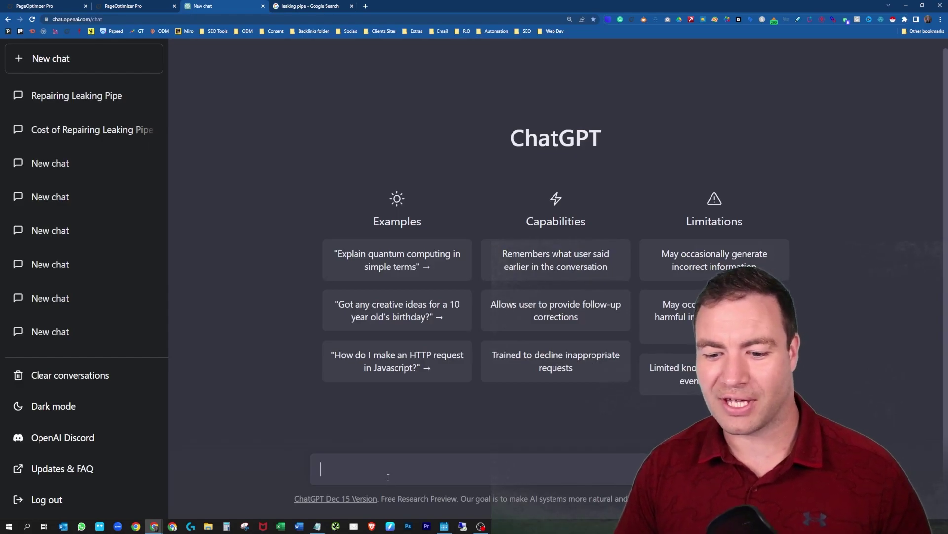
{"action": "key", "text": "ctrl+v"}
{"action": "key", "text": "Return"}
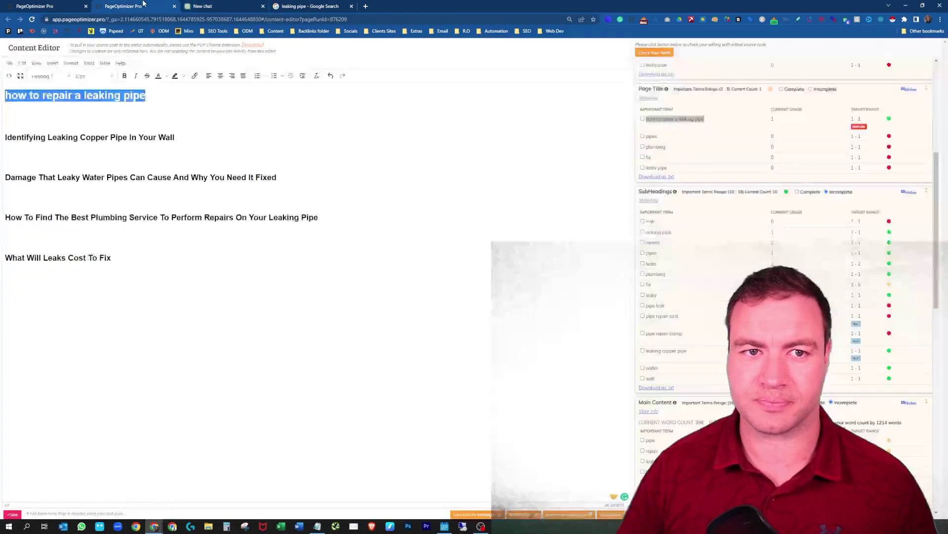
{"action": "left_click", "coordinate": [143, 6]}
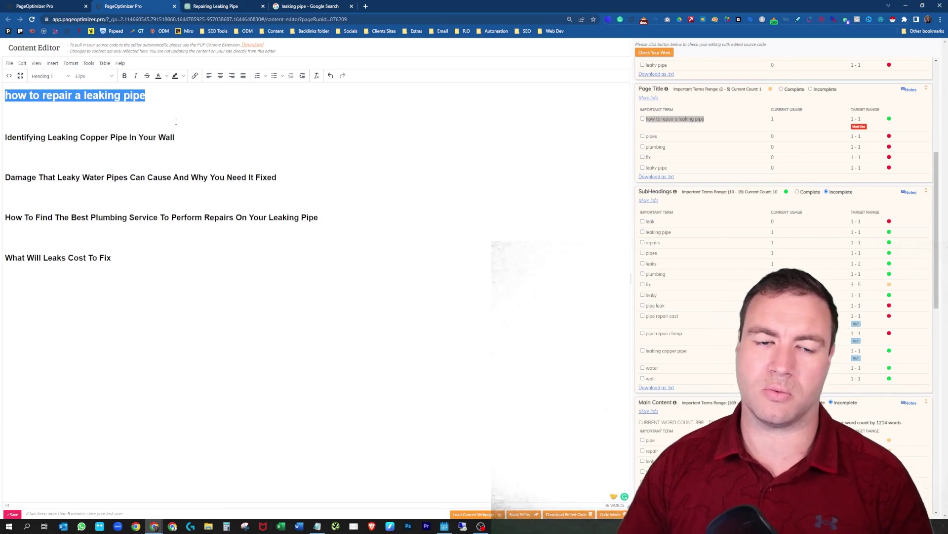
{"action": "left_click", "coordinate": [225, 5]}
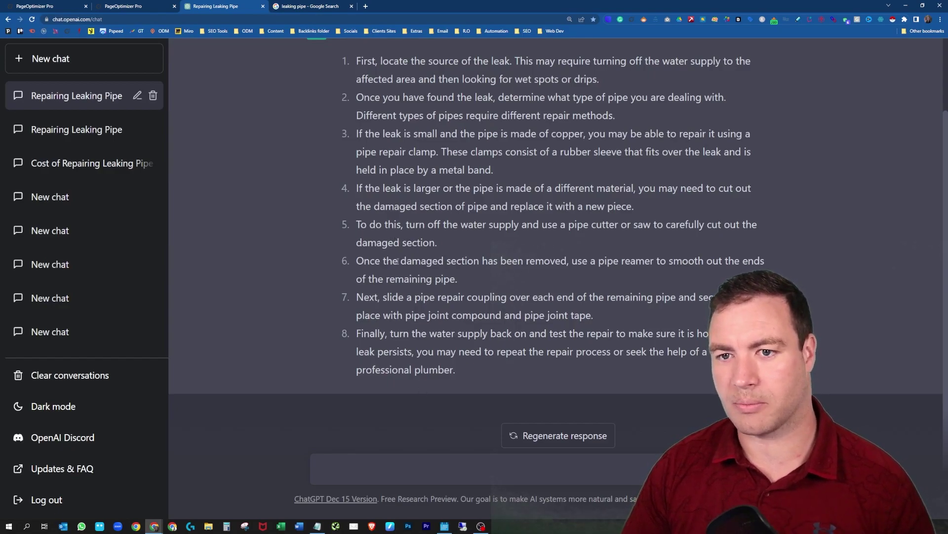
{"action": "scroll", "coordinate": [398, 257], "scroll_direction": "up", "scroll_amount": 2}
{"action": "scroll", "coordinate": [401, 188], "scroll_direction": "down", "scroll_amount": 2}
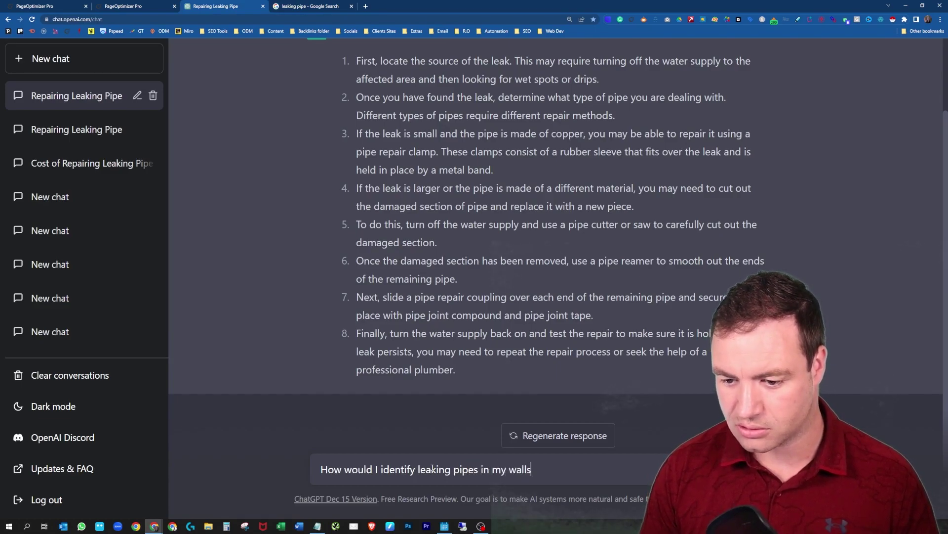
Step: Send the walls follow-up and select ChatGPT's five-sign answer about hidden leaks
{"action": "key", "text": "Return"}
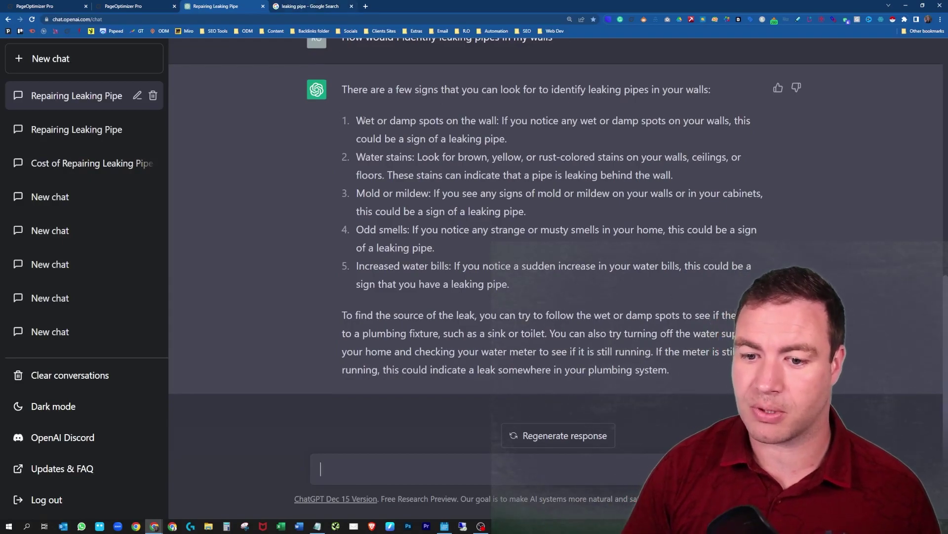
{"action": "left_click_drag", "start_coordinate": [341, 89], "coordinate": [683, 367]}
{"action": "key", "text": "ctrl+c"}
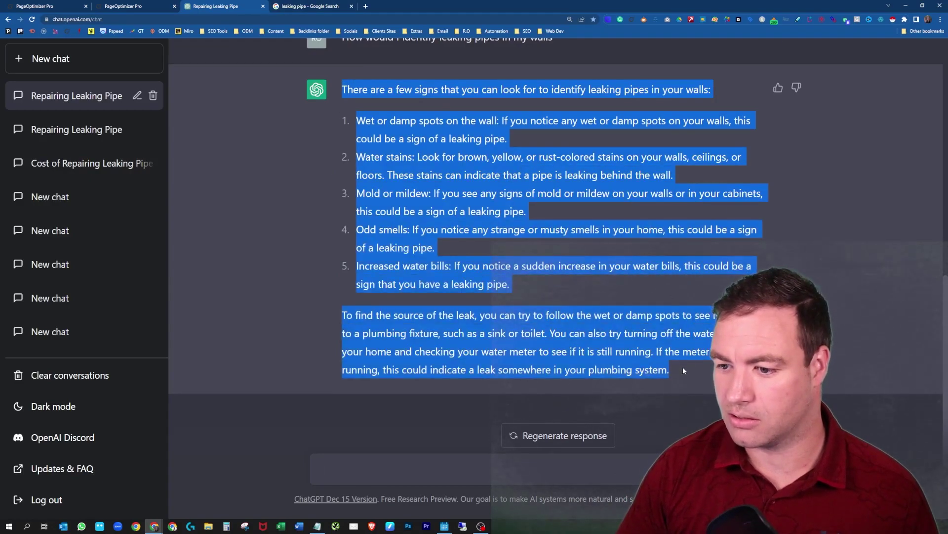
Step: Paste the walls answer under 'Identifying Leaking Copper Pipe In Your Wall', deleting the stray copy under the title
{"action": "left_click", "coordinate": [106, 7]}
{"action": "left_click", "coordinate": [19, 110]}
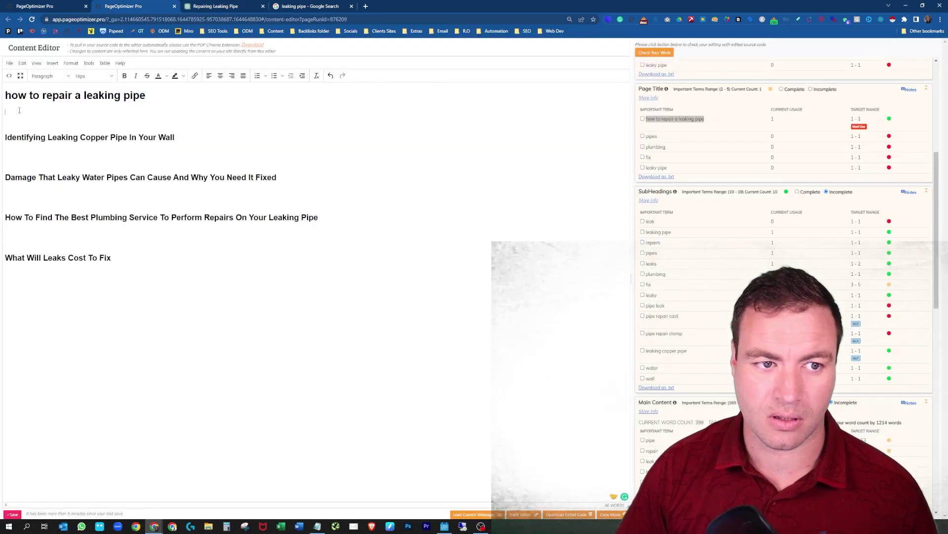
{"action": "key", "text": "ctrl+v"}
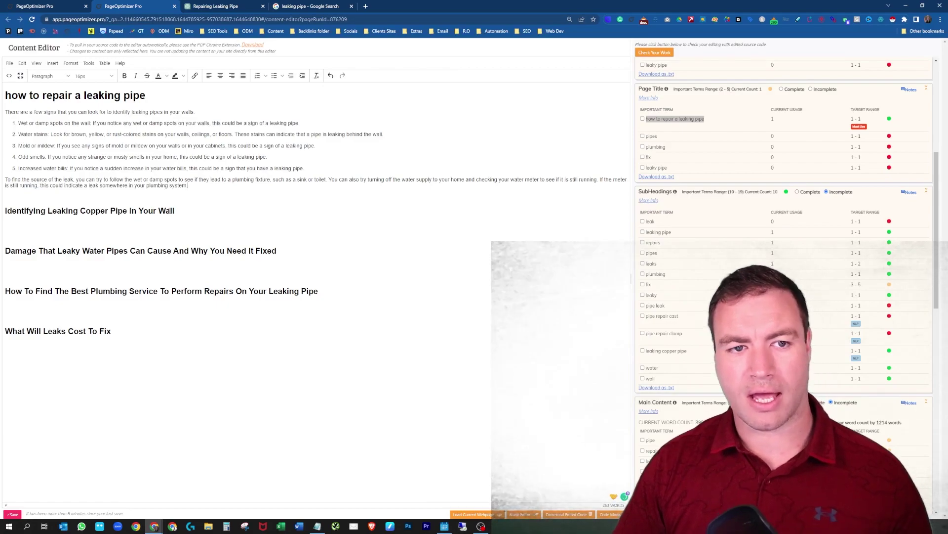
{"action": "left_click", "coordinate": [49, 219]}
{"action": "key", "text": "ctrl+v"}
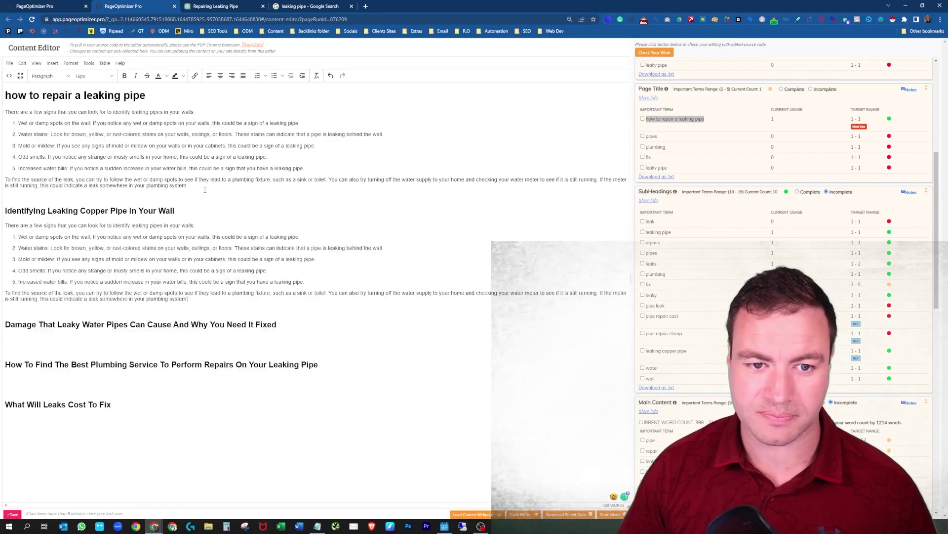
{"action": "left_click_drag", "start_coordinate": [189, 186], "coordinate": [3, 115]}
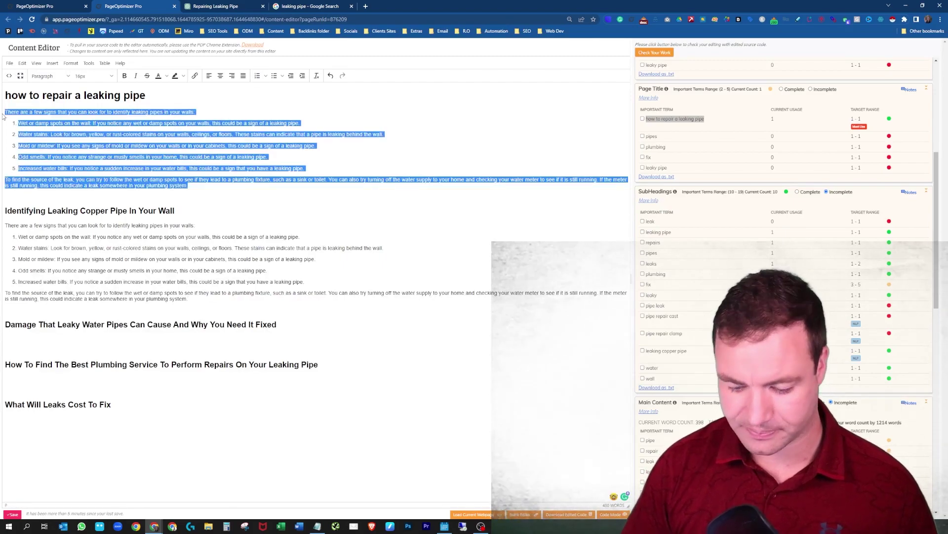
{"action": "key", "text": "BackSpace"}
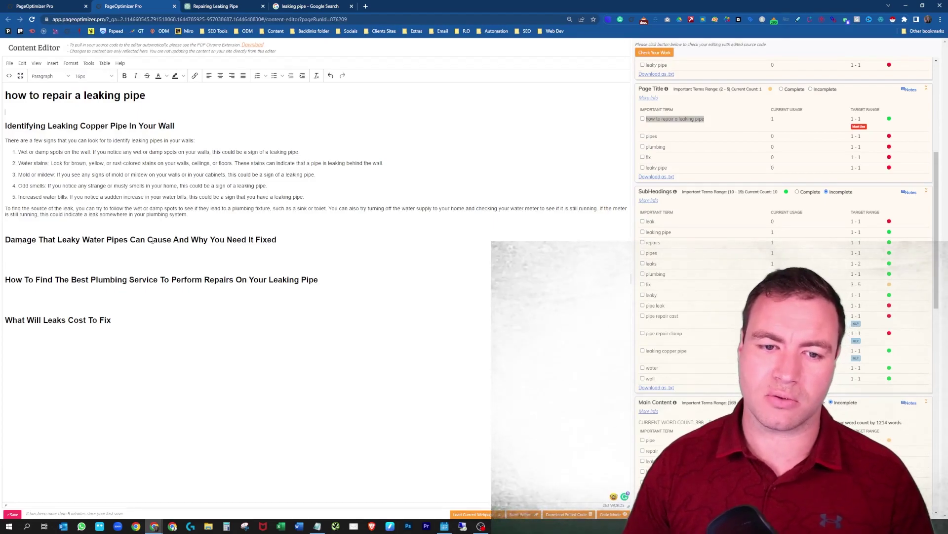
Step: Ask ChatGPT 'what damage can leaking water pipes cause to my home and furniture'
{"action": "left_click", "coordinate": [228, 7]}
{"action": "left_click", "coordinate": [466, 463]}
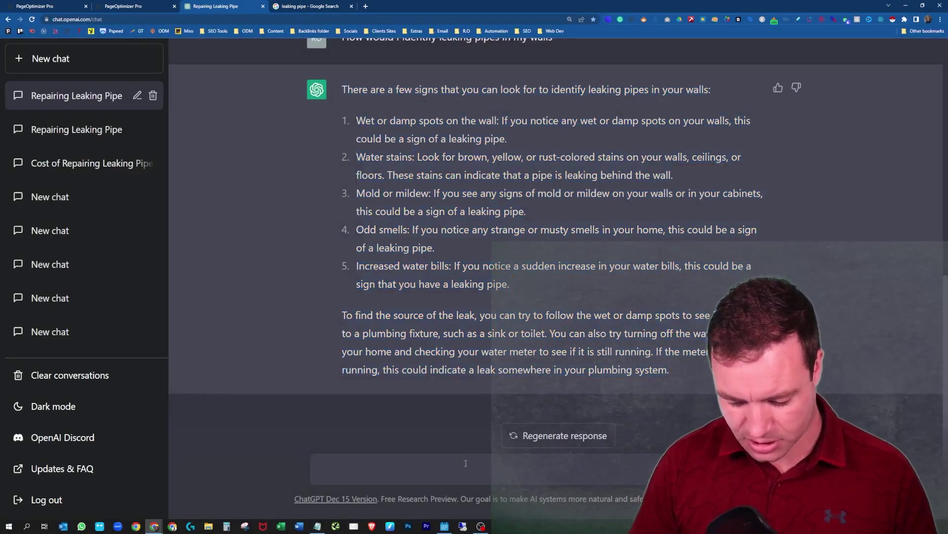
{"action": "type", "text": "what damage can leaking water p"}
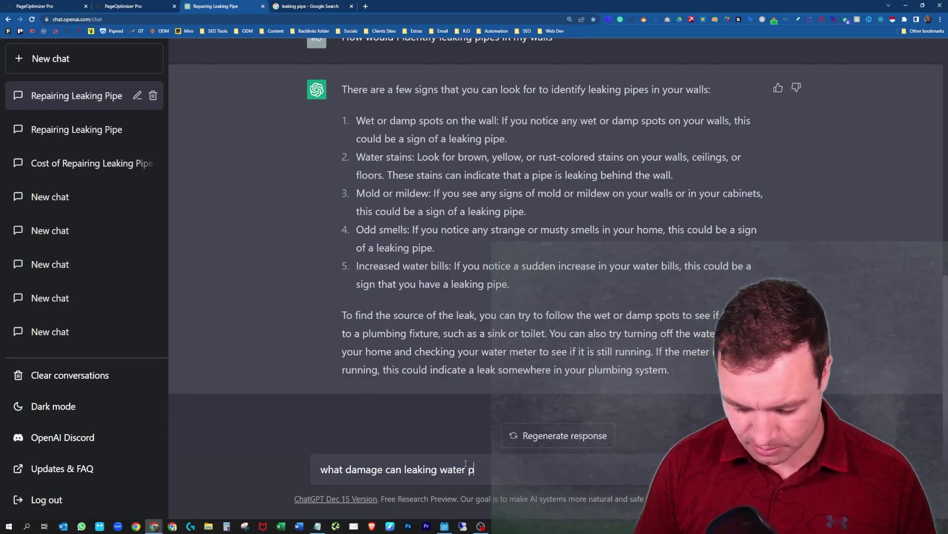
{"action": "type", "text": "ipes cause to my home and furniture"}
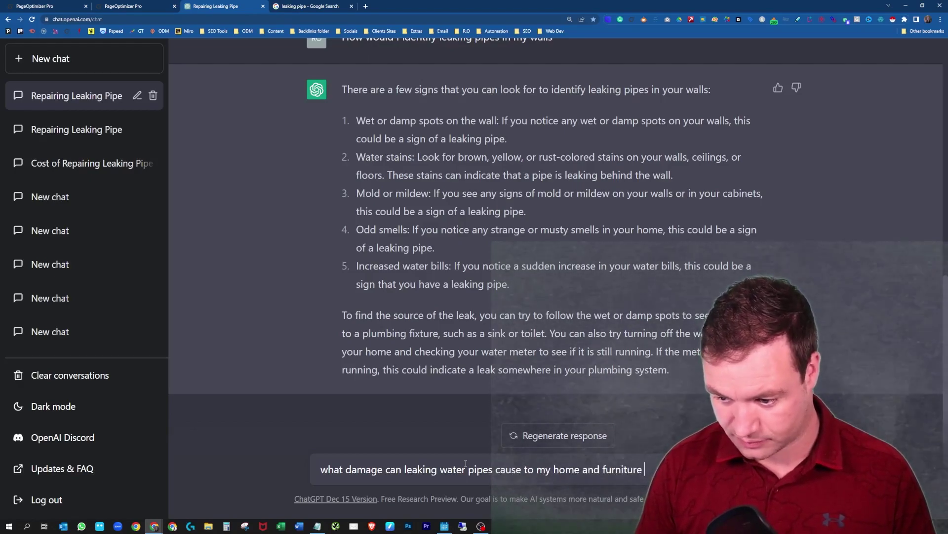
{"action": "key", "text": "Return"}
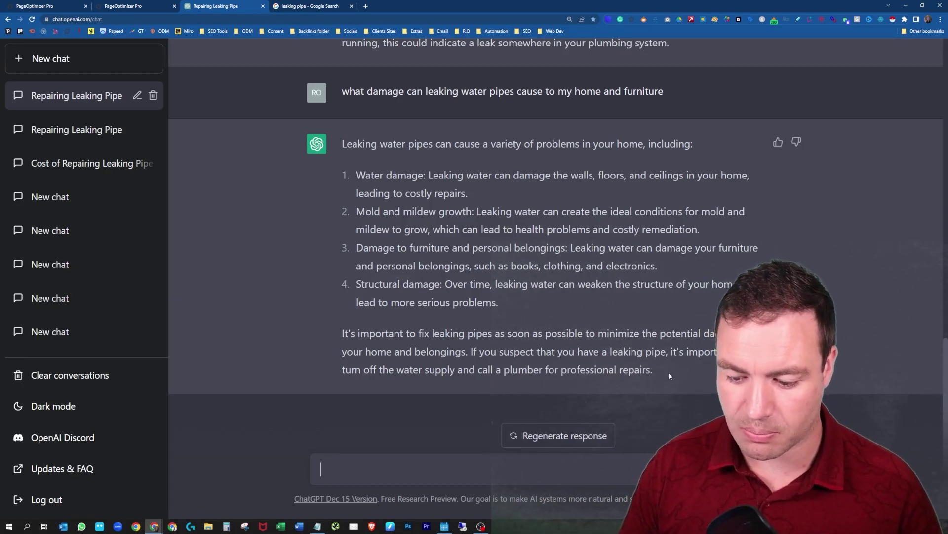
Step: Paste the four-point damage answer under 'Damage That Leaky Water Pipes Can Cause' and recheck the page
{"action": "left_click_drag", "start_coordinate": [647, 370], "coordinate": [340, 151]}
{"action": "key", "text": "ctrl+c"}
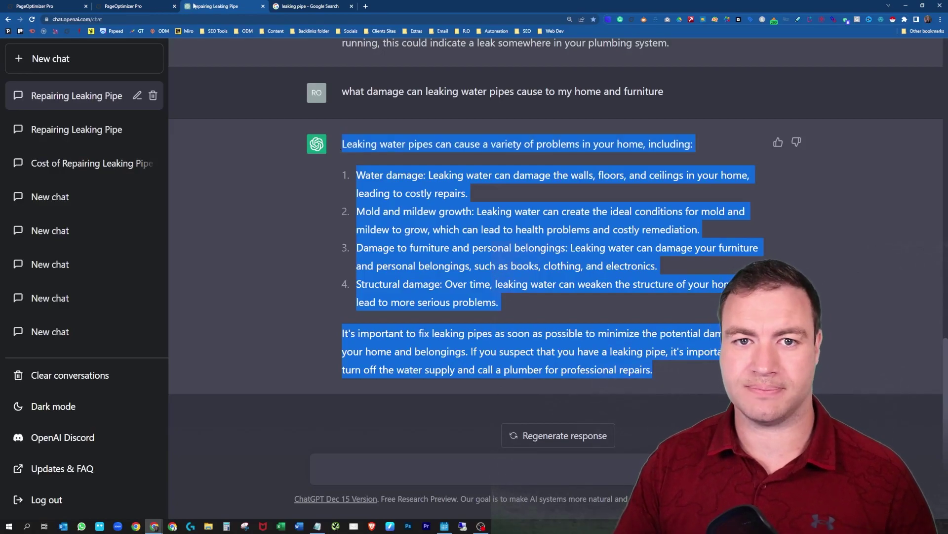
{"action": "key", "text": "ctrl+shift+Tab"}
{"action": "left_click", "coordinate": [132, 268]}
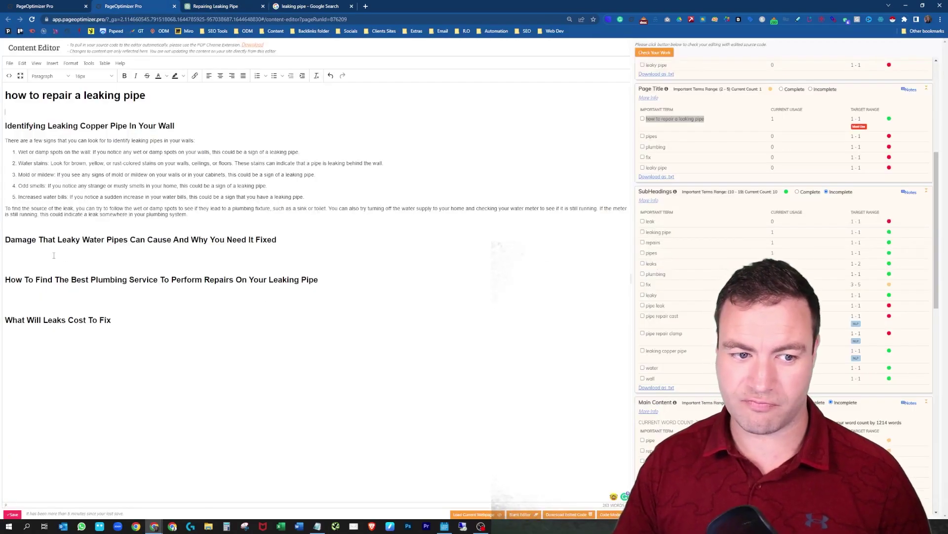
{"action": "key", "text": "ctrl+v"}
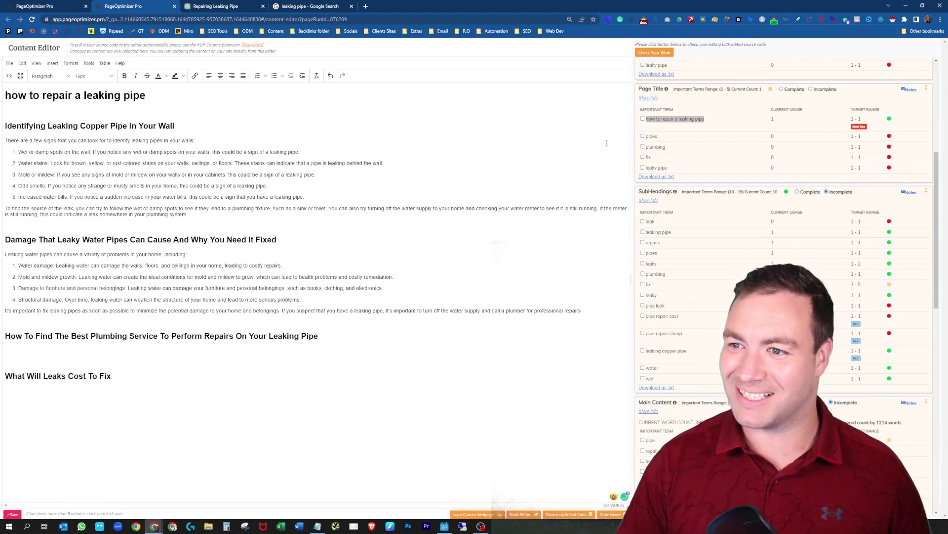
{"action": "left_click", "coordinate": [654, 52]}
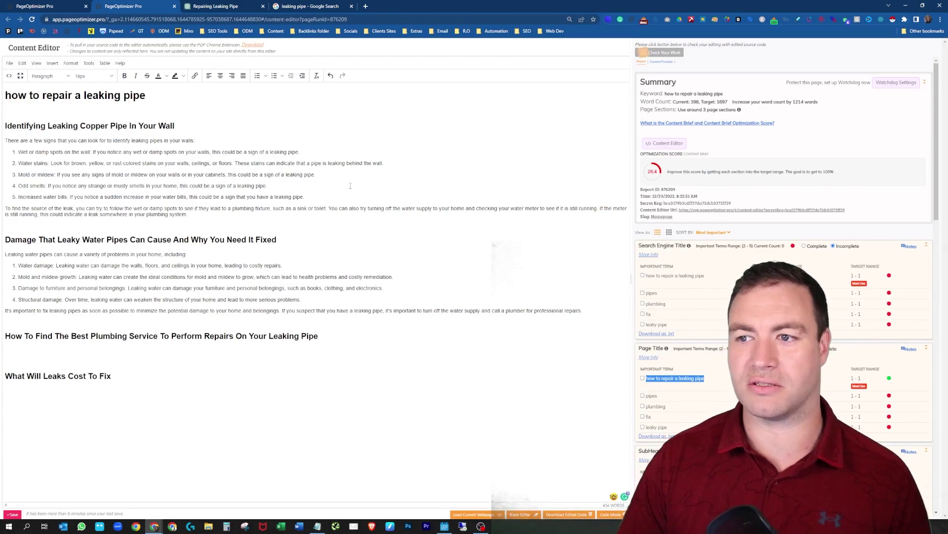
{"action": "left_click", "coordinate": [237, 5]}
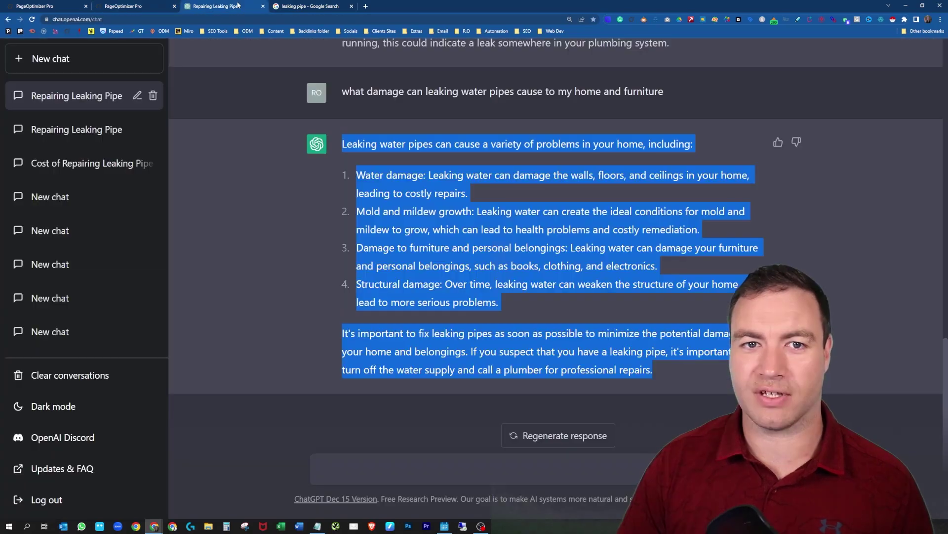
Step: Ask ChatGPT how to find a good plumber for the leak and select its five-tip reply
{"action": "left_click", "coordinate": [420, 466]}
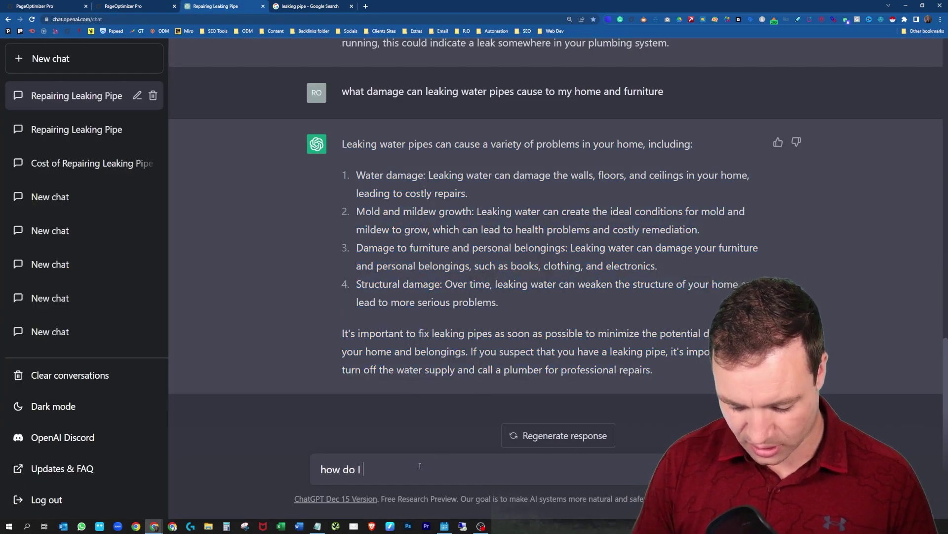
{"action": "type", "text": "how do I find a good plumber"}
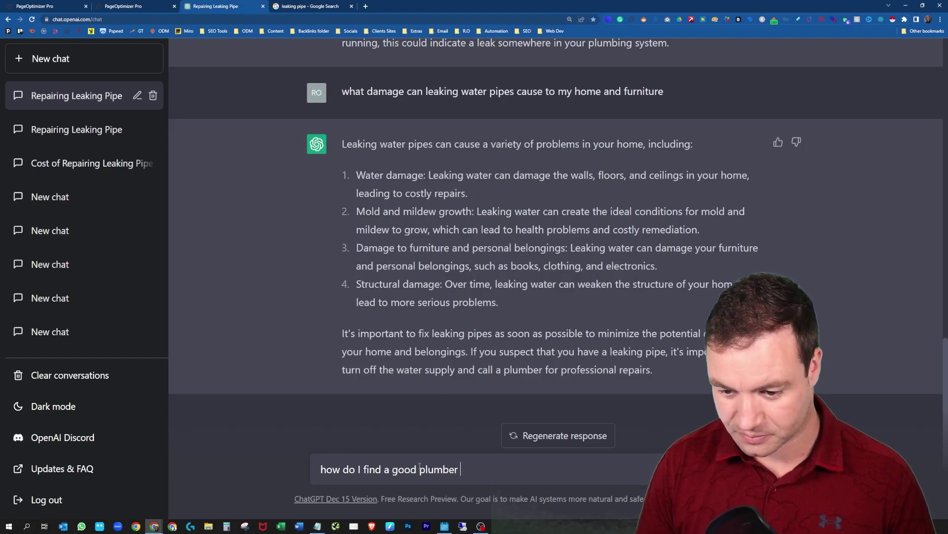
{"action": "type", "text": " to reap"}
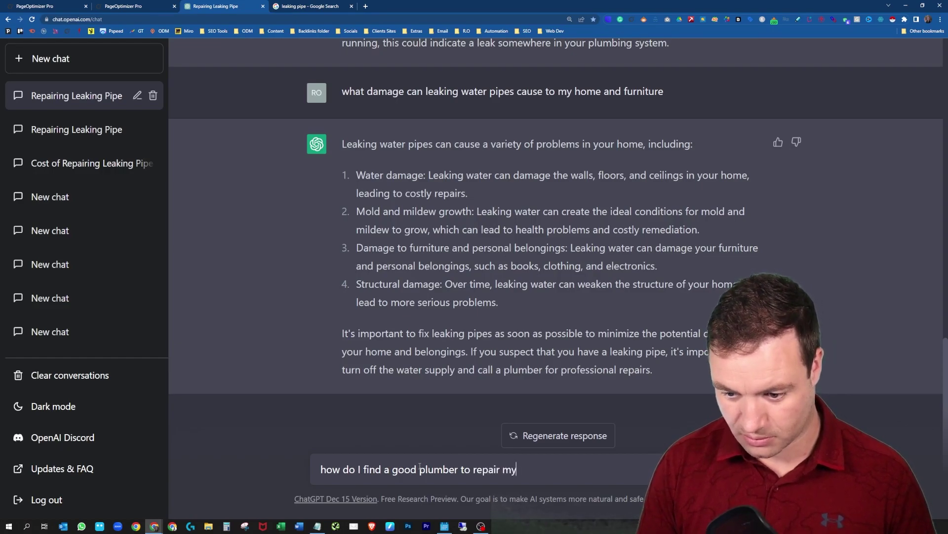
{"action": "type", "text": "ir my leaking pipes"}
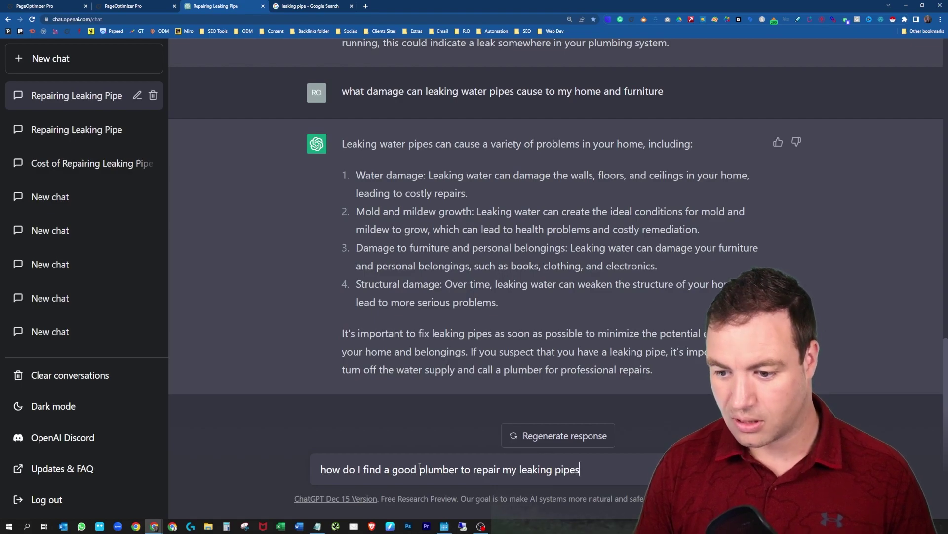
{"action": "key", "text": "Return"}
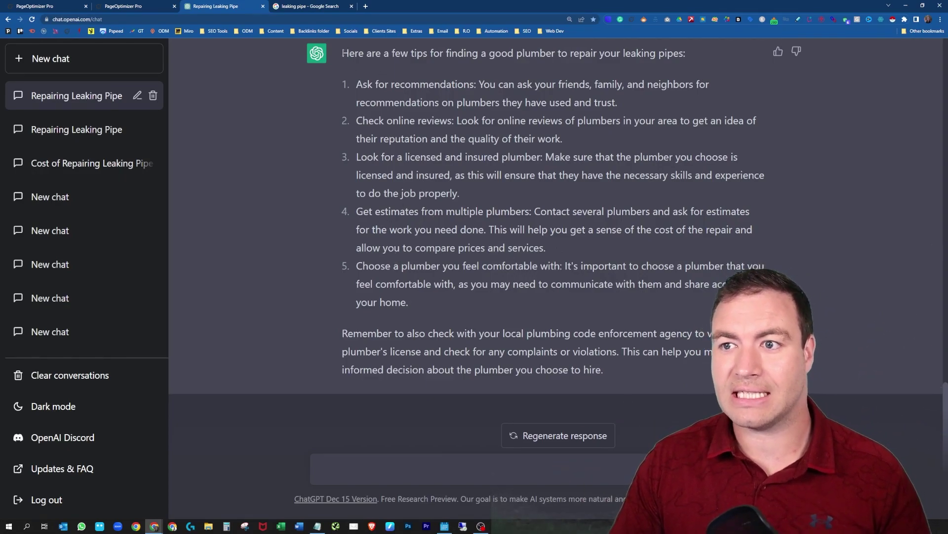
{"action": "left_click_drag", "start_coordinate": [342, 52], "coordinate": [622, 365]}
{"action": "key", "text": "ctrl+c"}
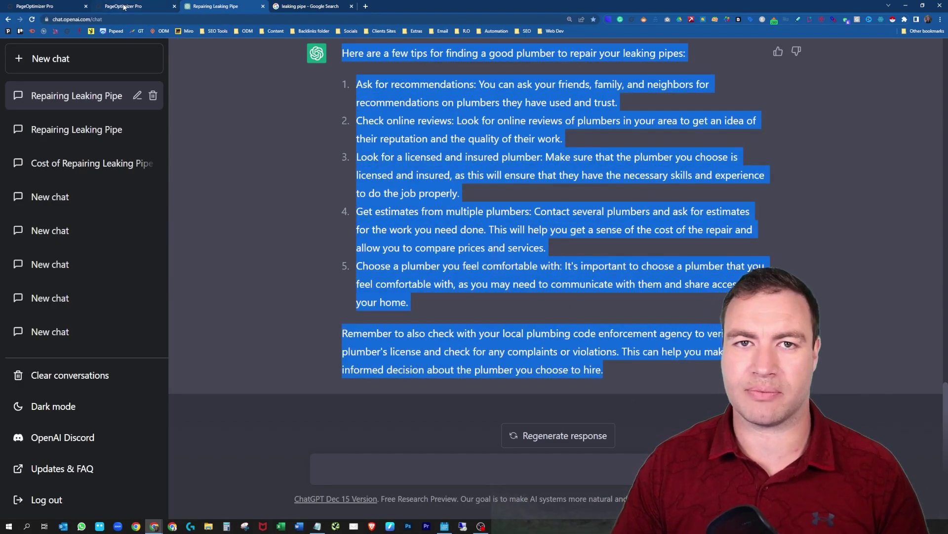
{"action": "mouse_move", "coordinate": [124, 7]}
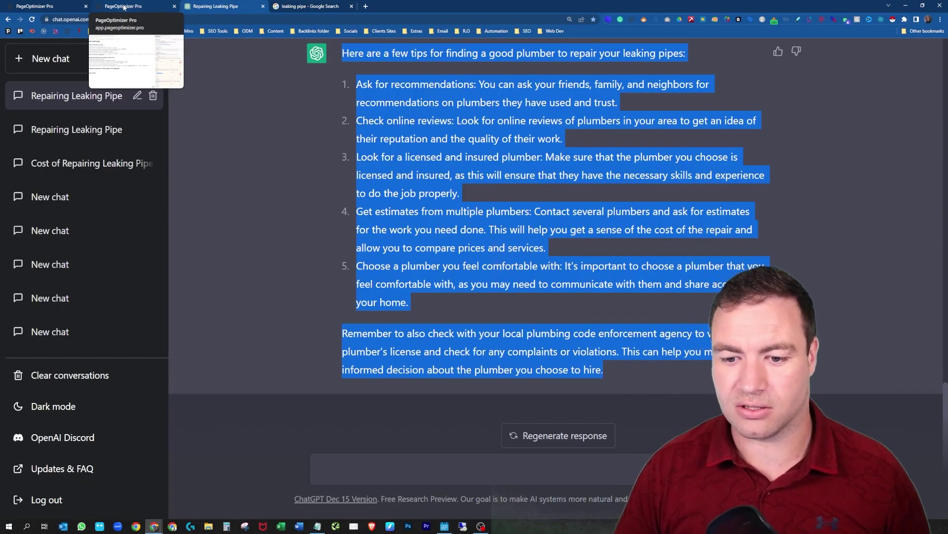
Step: Paste the plumber tips under 'How To Find The Best Plumbing Service'
{"action": "left_click", "coordinate": [148, 6]}
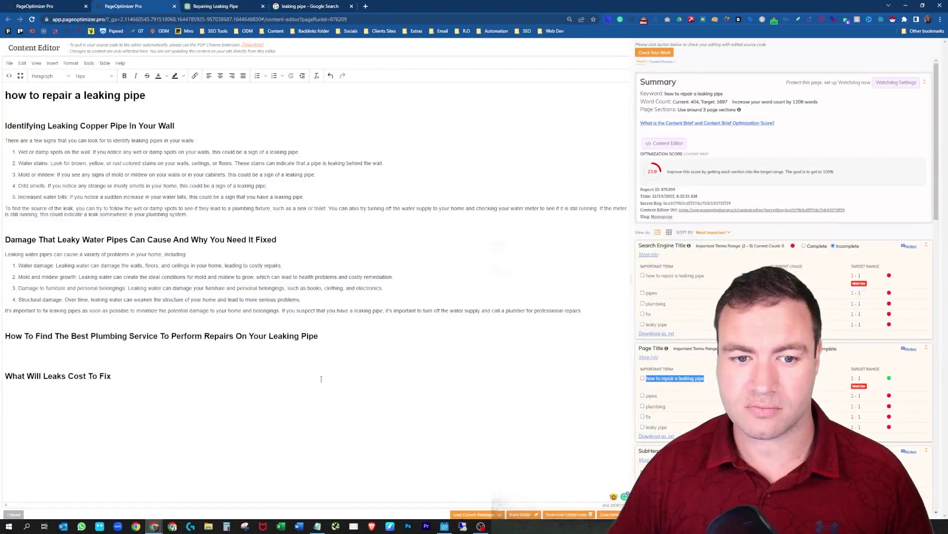
{"action": "left_click", "coordinate": [35, 347]}
{"action": "key", "text": "ctrl+v"}
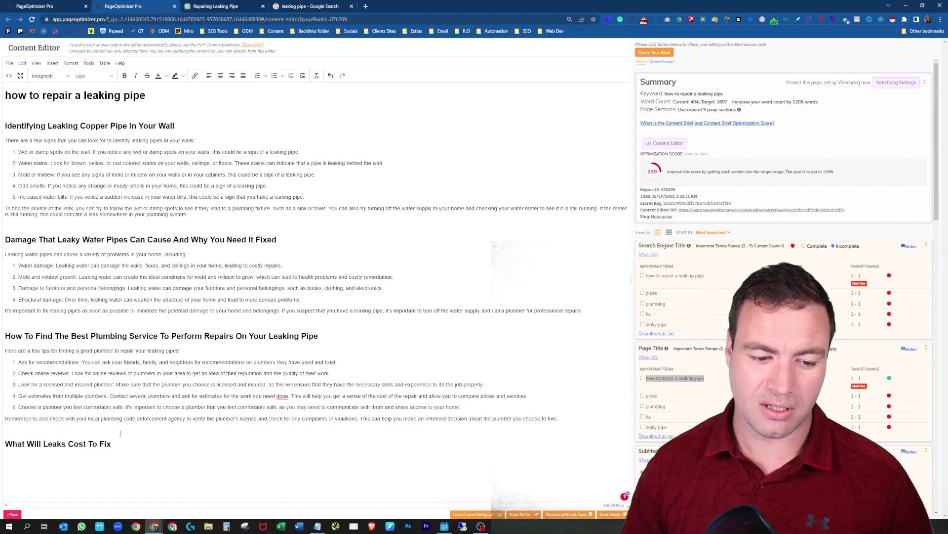
Step: Ask ChatGPT the cost to repair a leaking copper pipe in a house and select the $100-$500 answer
{"action": "left_click", "coordinate": [247, 6]}
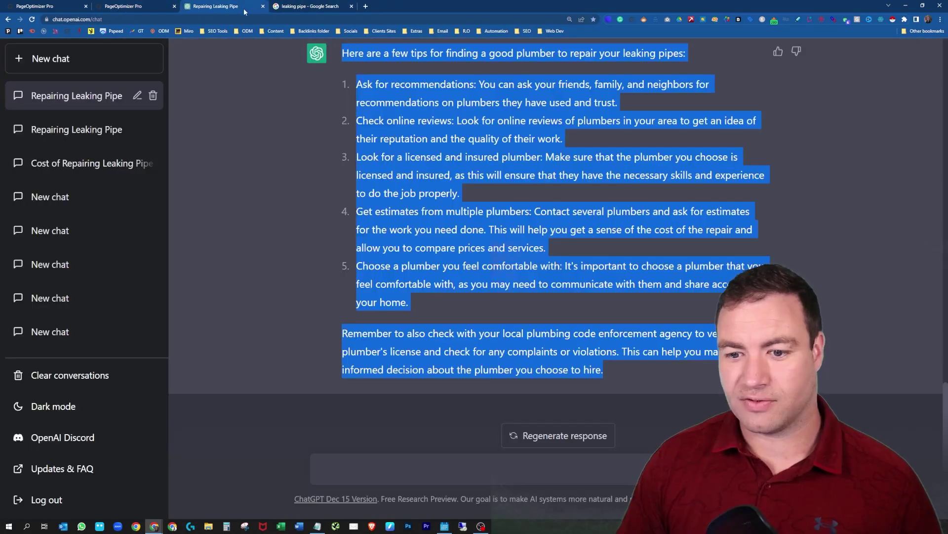
{"action": "left_click", "coordinate": [516, 466]}
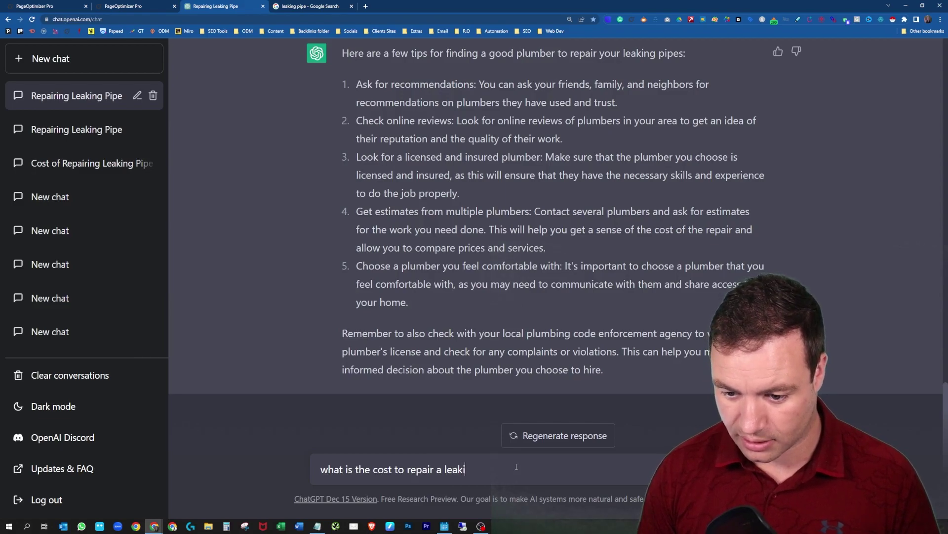
{"action": "type", "text": "pper pipe in a"}
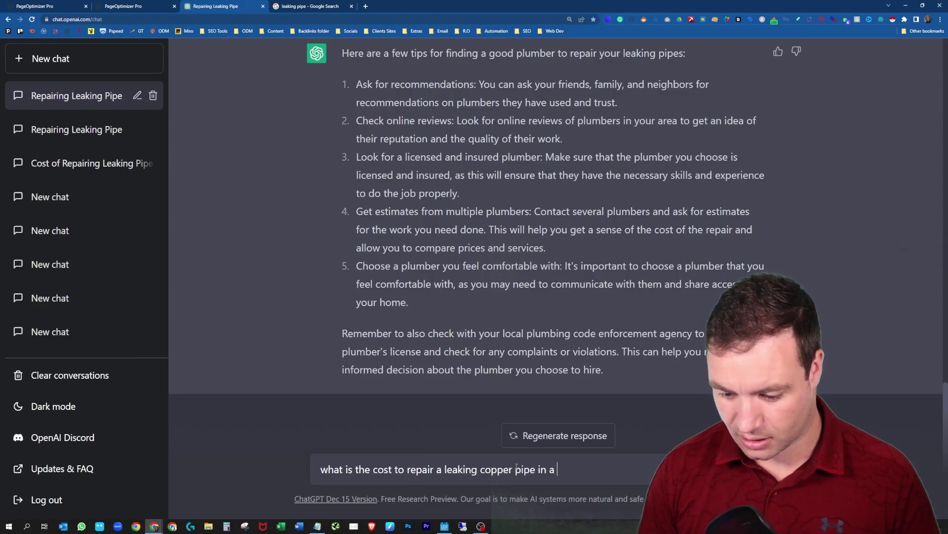
{"action": "type", "text": " house"}
{"action": "key", "text": "Return"}
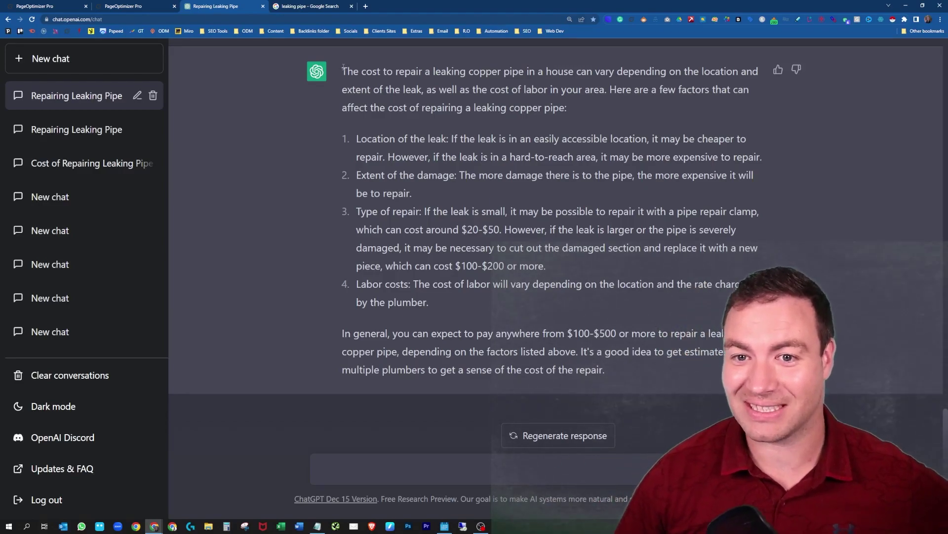
{"action": "left_click_drag", "start_coordinate": [342, 70], "coordinate": [632, 377]}
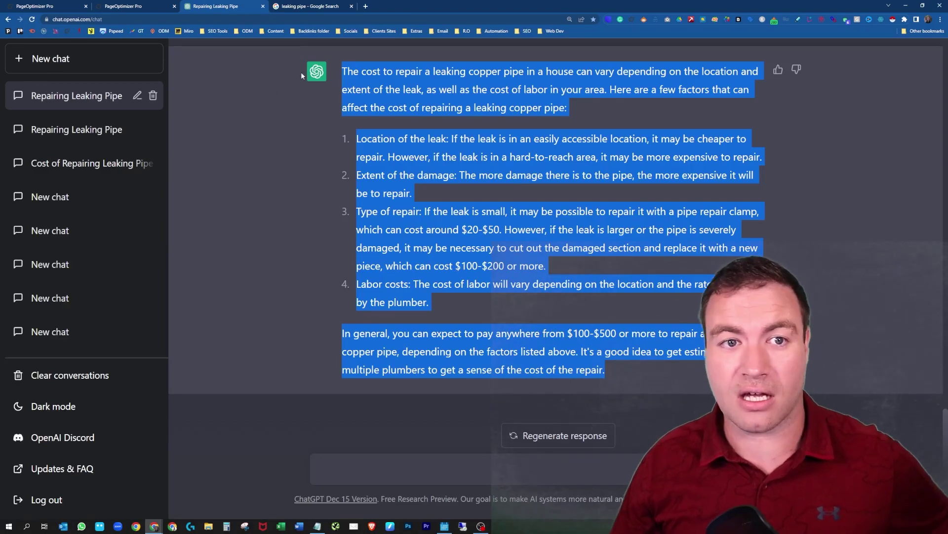
Step: Paste the four cost factors and $100-$500 estimate under 'What Will Leaks Cost To Fix' and save (834 words, score 26.6)
{"action": "left_click", "coordinate": [146, 4]}
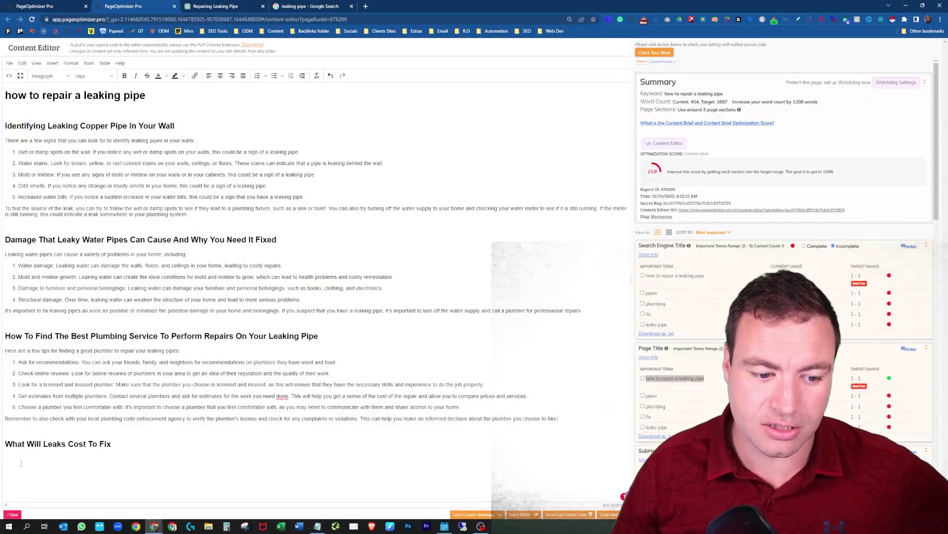
{"action": "type", "text": "The cost to repair a leaking copper pipe in a house can vary depending on the location and extent of the leak, as well as the cost of labor in your area. Here are a few factors that can affect the cost of repairing a leaking copper pipe: Location of the leak: If the leak is in an easily accessible location, it may be cheaper to repair. However, if the leak is in a hard-to-reach area, it may be more expensive to repair. Extent of the damage: The more damage there is to the pipe, the more expensive it will be to repair. Type of repair: If the leak is small, it may be possible to repair it with a pipe clamp, which can cost around $20-$50. However, if the leak is larger or the pipe is severely damaged, it may be necessary to cut out the damaged section and replace it with a new piece, which can cost $100-$200 or more. Labor costs: The cost of labor will vary depending on the location and the rate charged by the plumber. In general, you can expect to pay anywhere from $100-$500 or more to repair a leaking copper pipe, depending on the factors listed above. It's a good idea to get estimates from multiple plumbers to get a sense of the cost of the repair."}
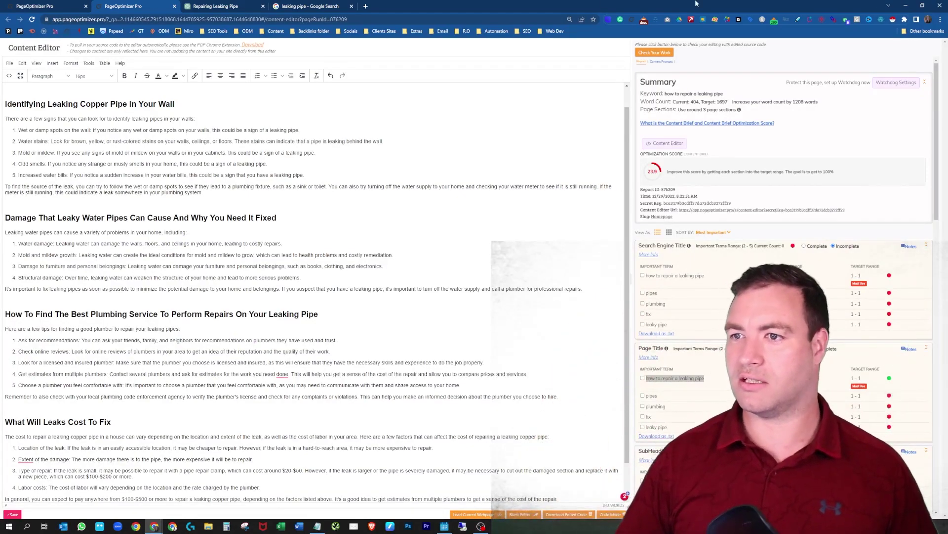
{"action": "left_click", "coordinate": [656, 56]}
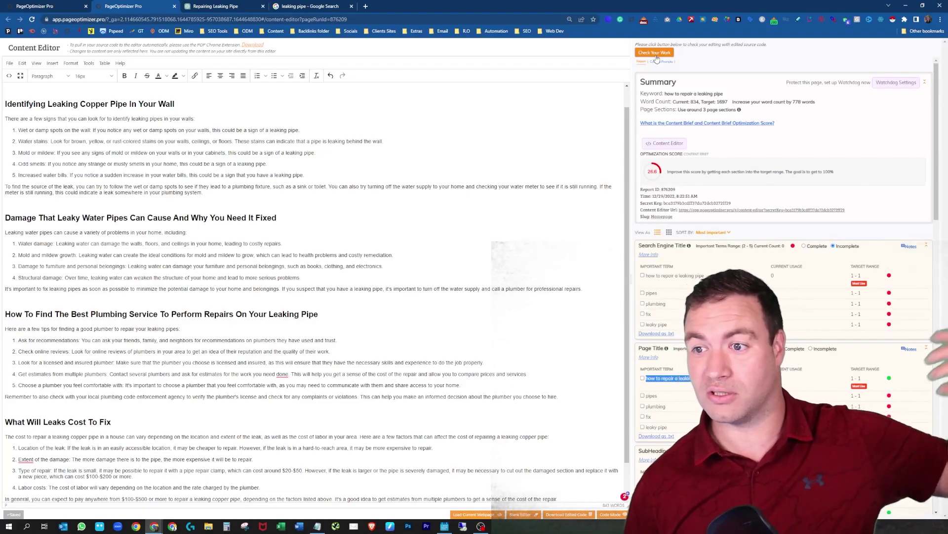
{"action": "double_click", "coordinate": [653, 171]}
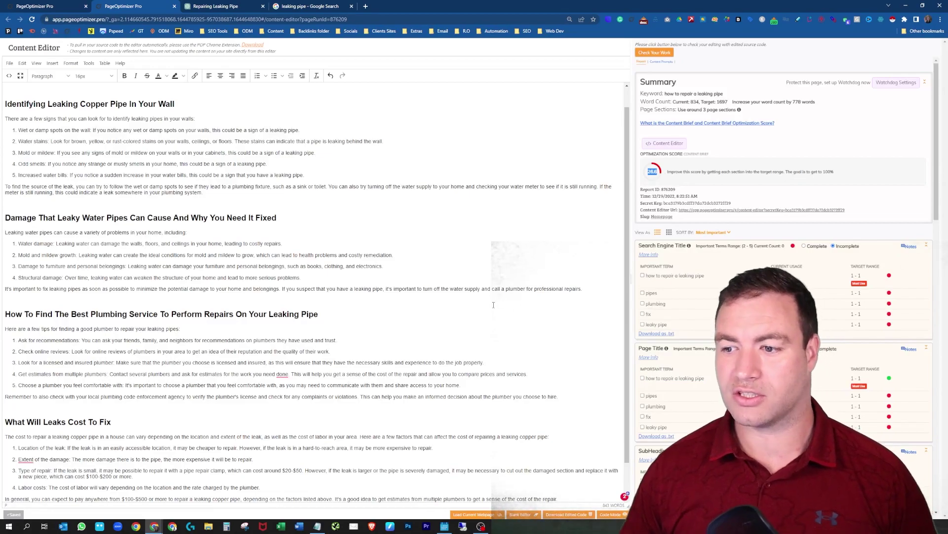
{"action": "scroll", "coordinate": [494, 305], "scroll_direction": "down", "scroll_amount": 1}
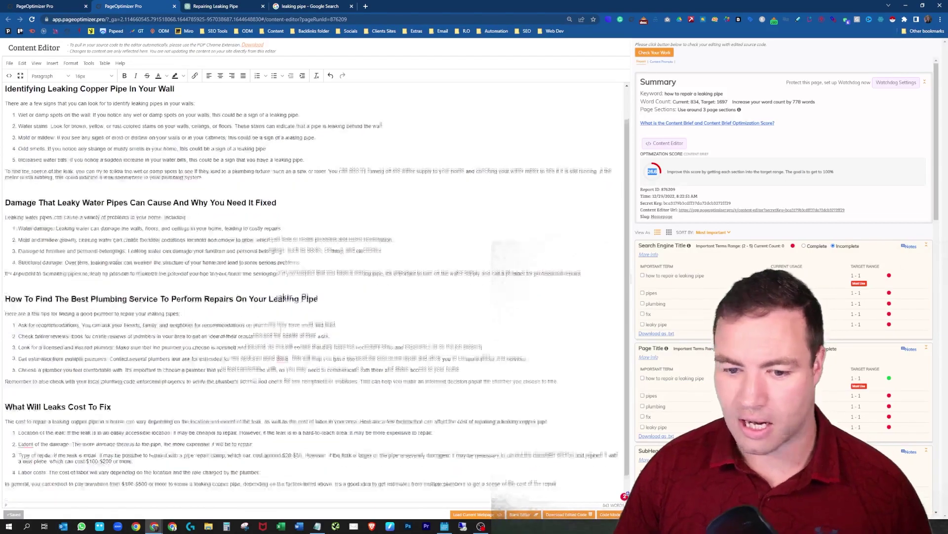
{"action": "scroll", "coordinate": [880, 314], "scroll_direction": "down", "scroll_amount": 15}
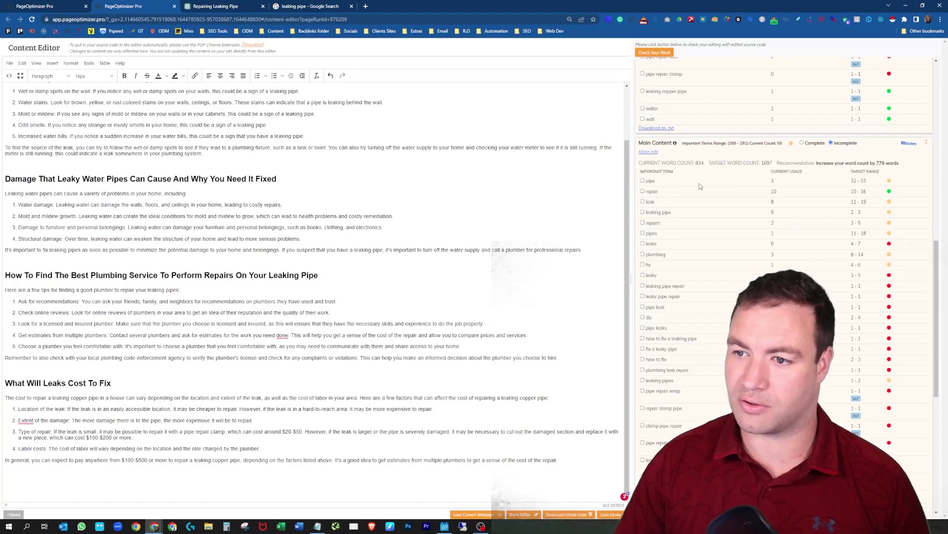
{"action": "left_click_drag", "start_coordinate": [647, 182], "coordinate": [677, 313]}
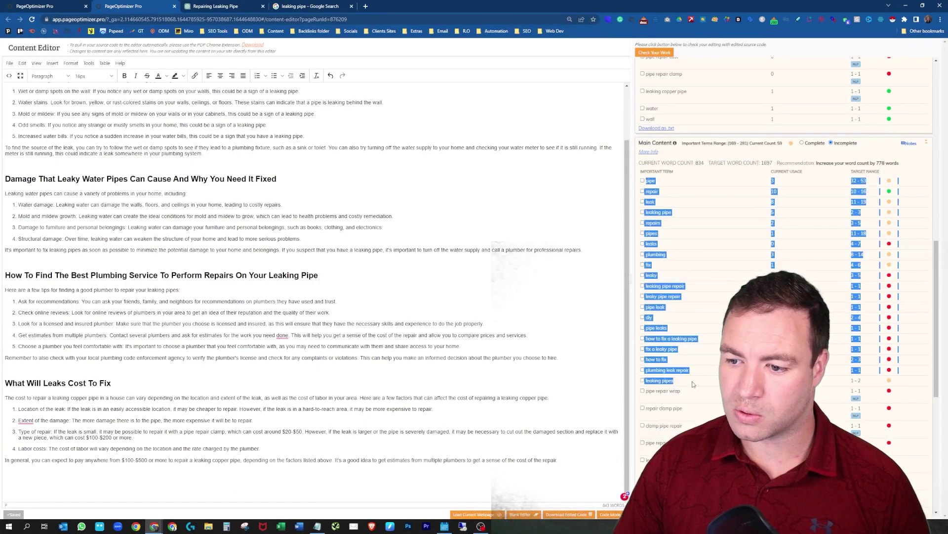
{"action": "scroll", "coordinate": [706, 277], "scroll_direction": "down", "scroll_amount": 3}
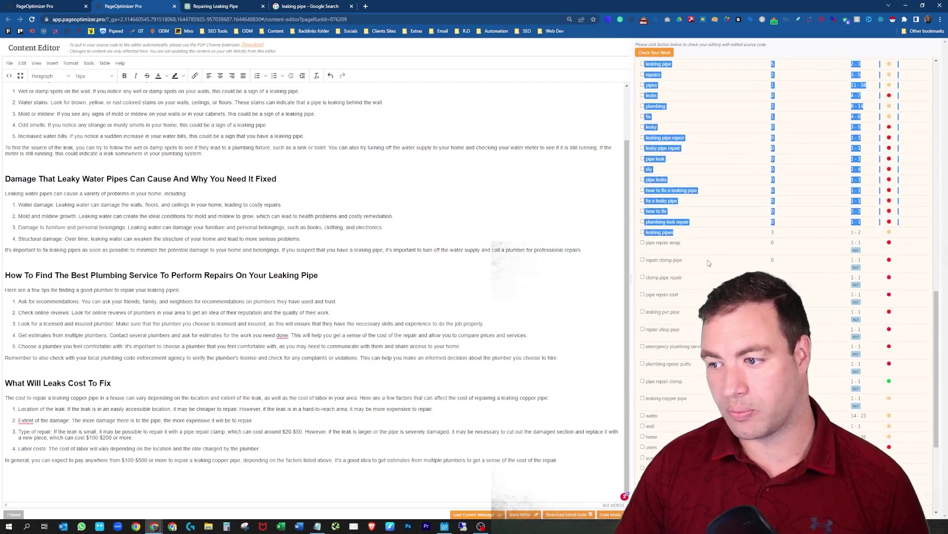
{"action": "left_click_drag", "start_coordinate": [653, 243], "coordinate": [688, 400]}
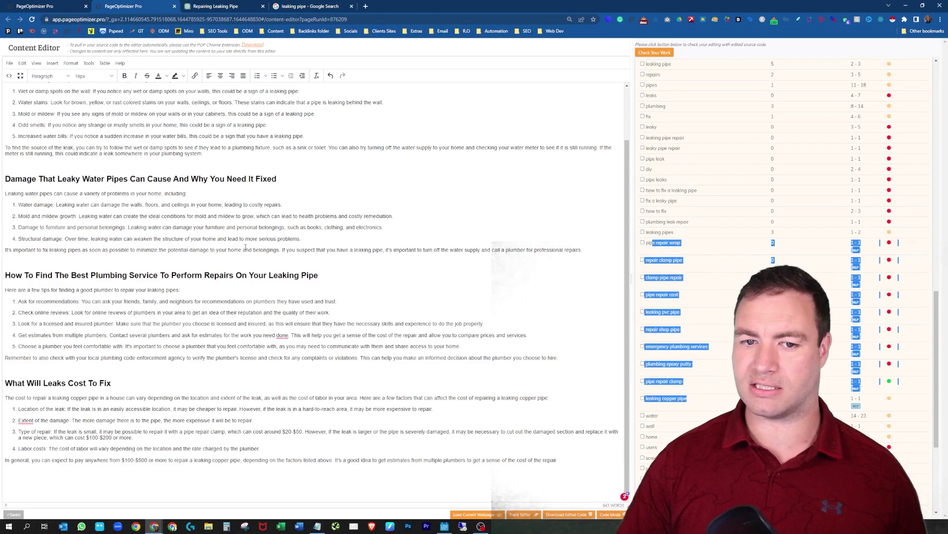
{"action": "scroll", "coordinate": [713, 134], "scroll_direction": "up", "scroll_amount": 10}
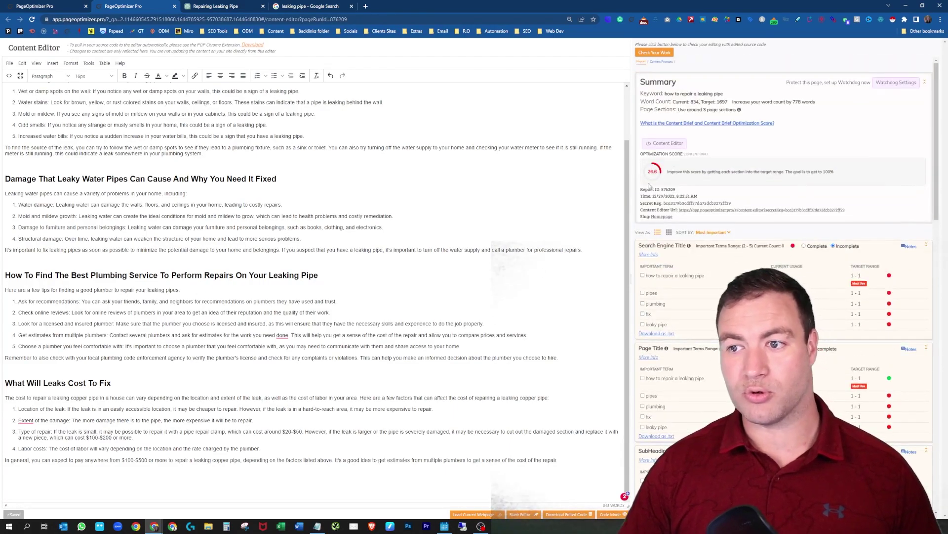